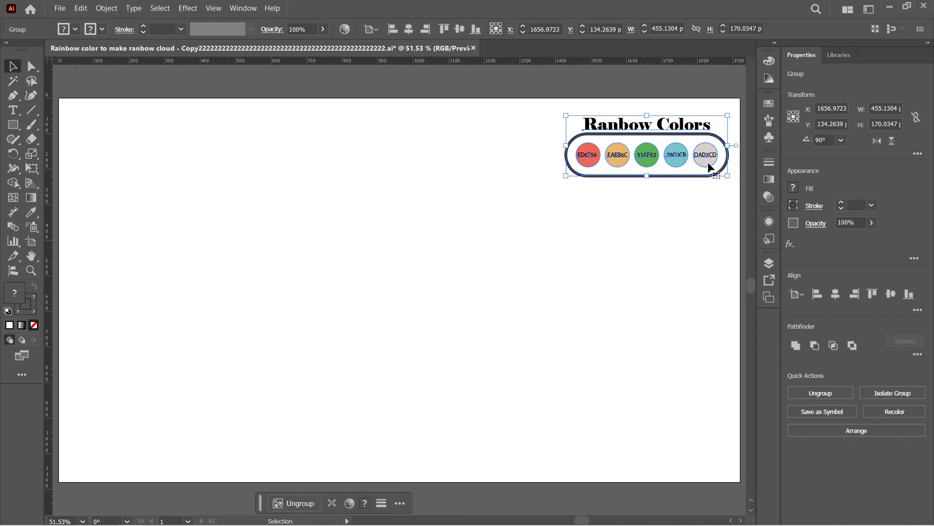
Create a 1000 by 1000 px circle with the Ellipse tool on the blank area of the artboard
click(579, 221)
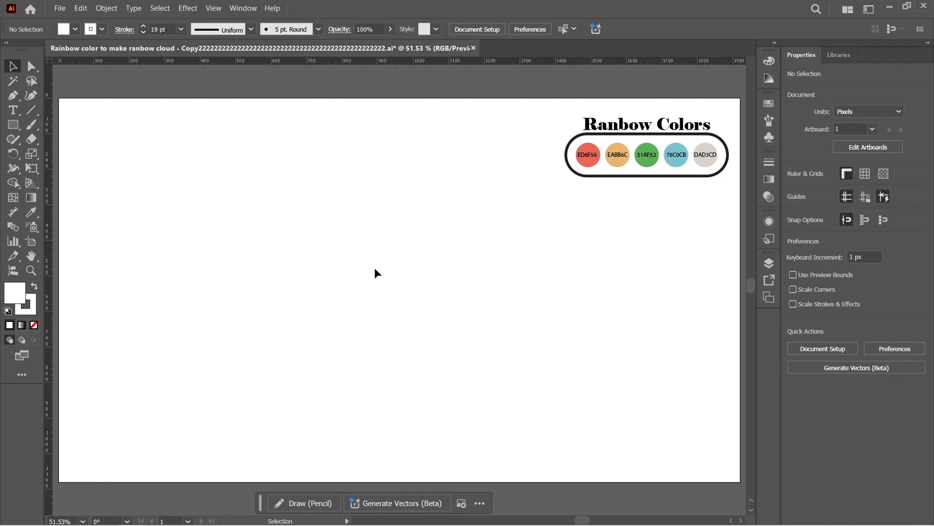
click(14, 126)
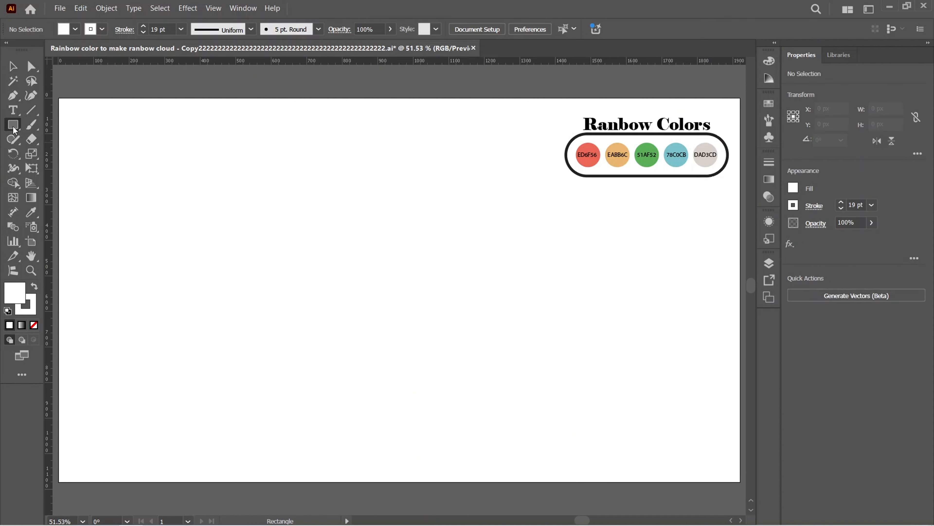
drag(13, 128, 55, 156)
click(289, 248)
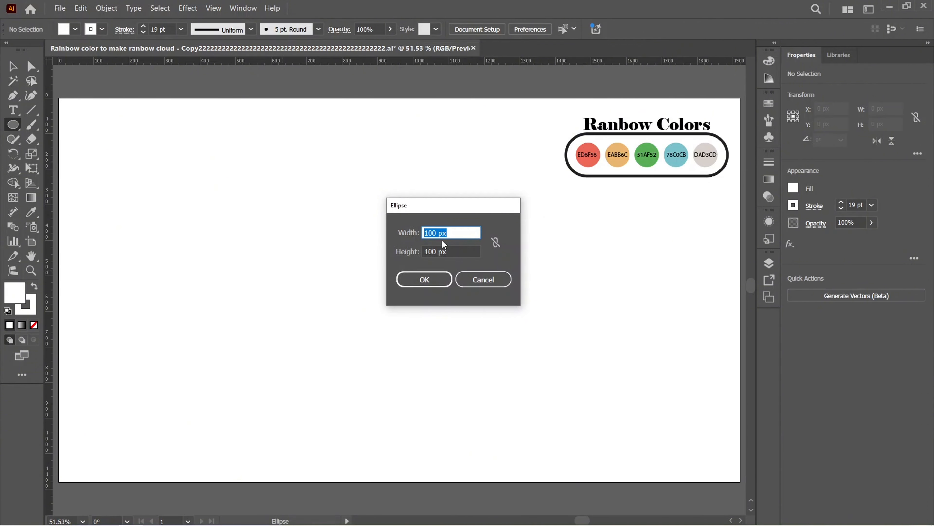
text(1000)
key(Tab)
text(1000)
key(Return)
key(v)
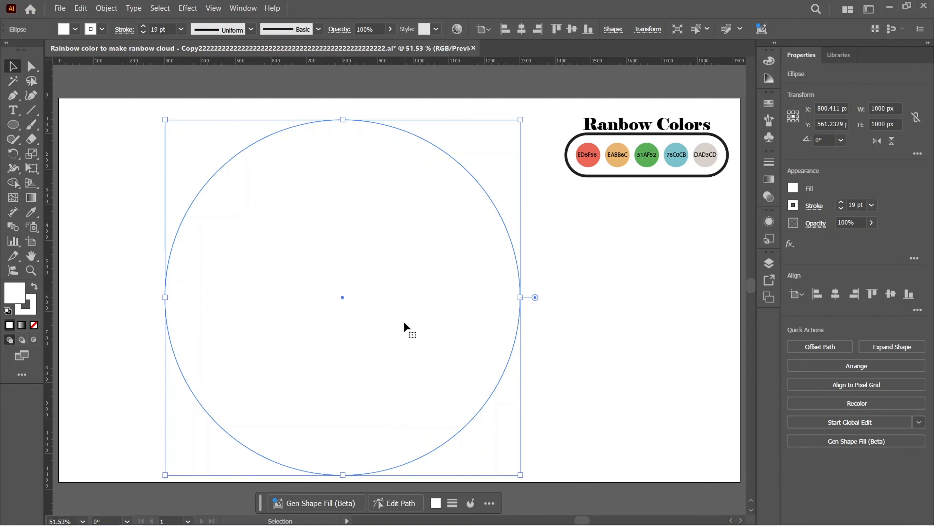
Reset the large circle to the default white fill and 1 pt black stroke, and deselect it
key(d)
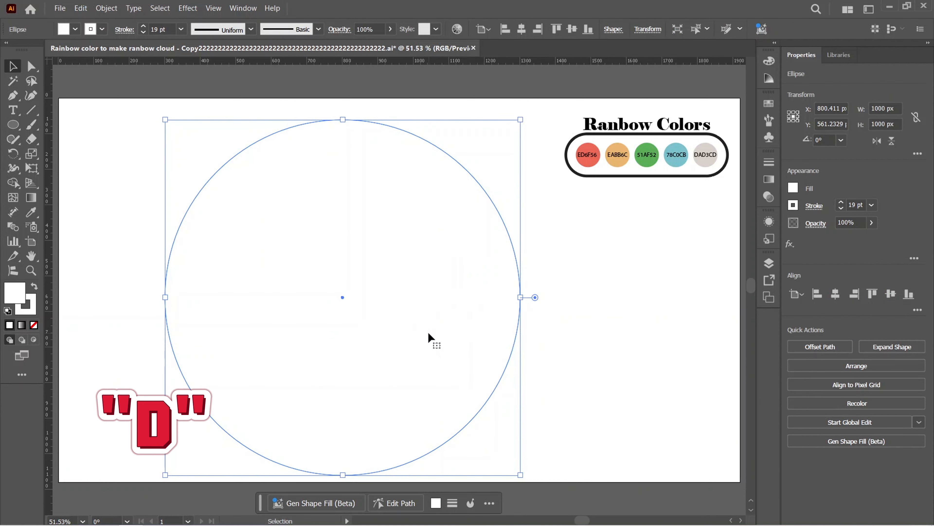
key(d)
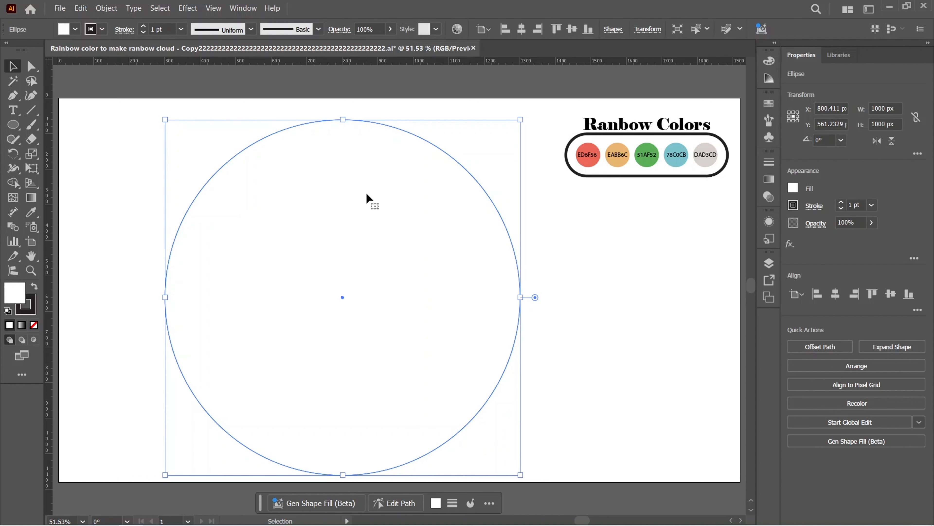
click(591, 228)
Offset the large circle's path inward by 100 px to create a second, concentric 800 px circle
drag(515, 119, 348, 207)
click(107, 8)
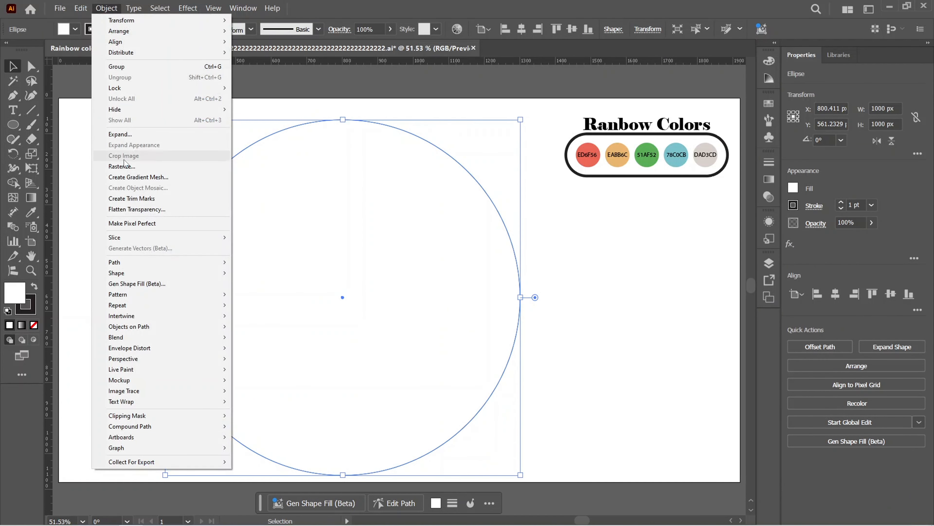
mouse_move(141, 265)
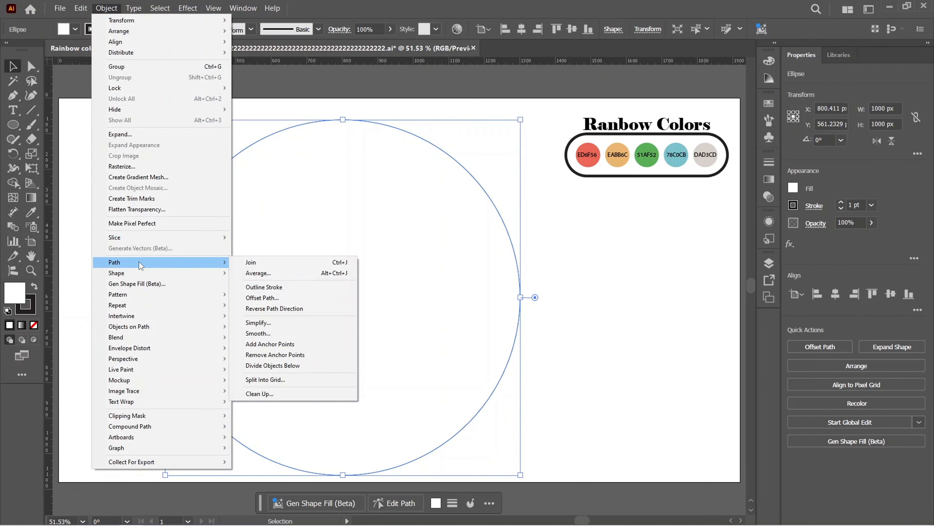
click(274, 298)
click(432, 222)
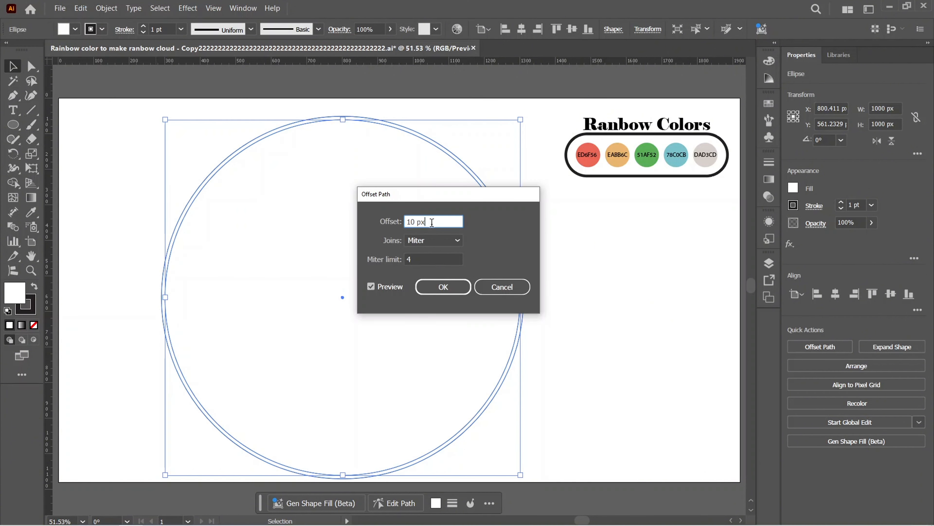
key(BackSpace)
key(BackSpace)
key(BackSpace)
key(BackSpace)
click(443, 288)
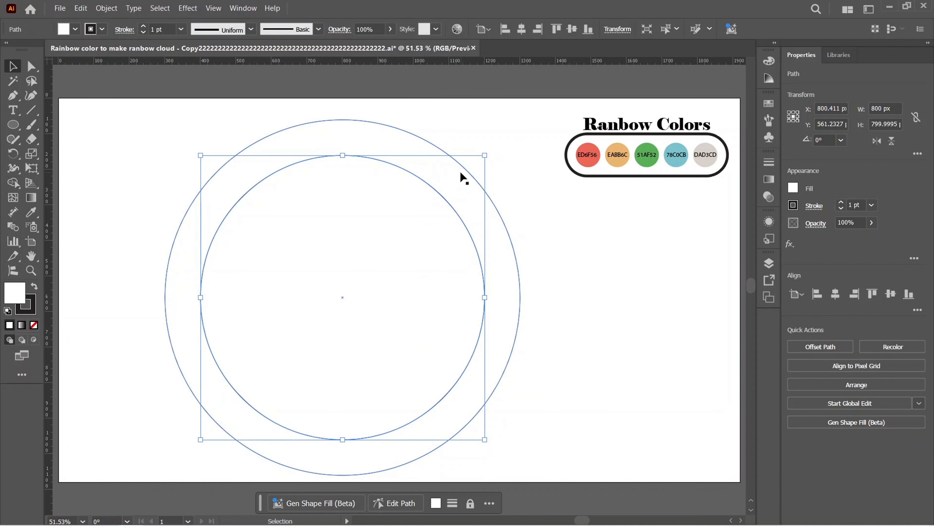
Offset the 800 px circle's path inward by the same distance to create a concentric 600 px circle
click(594, 234)
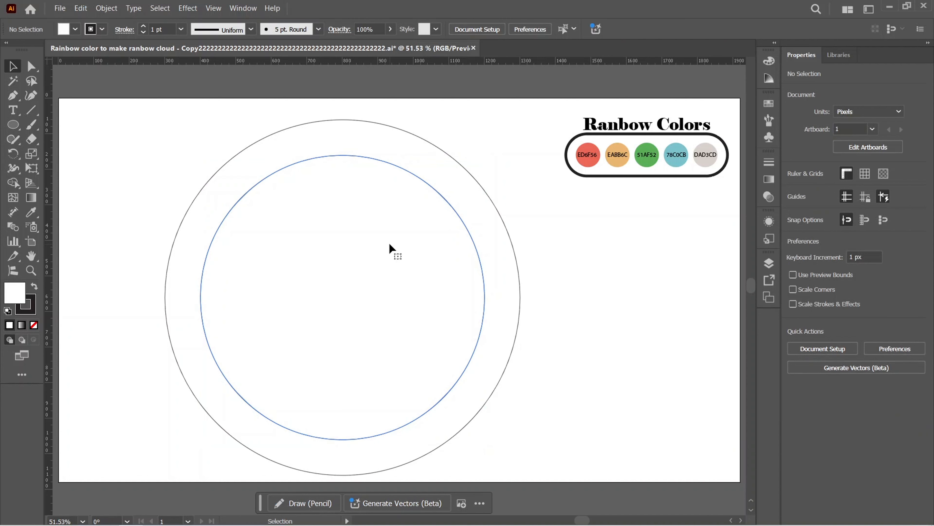
click(389, 243)
click(115, 10)
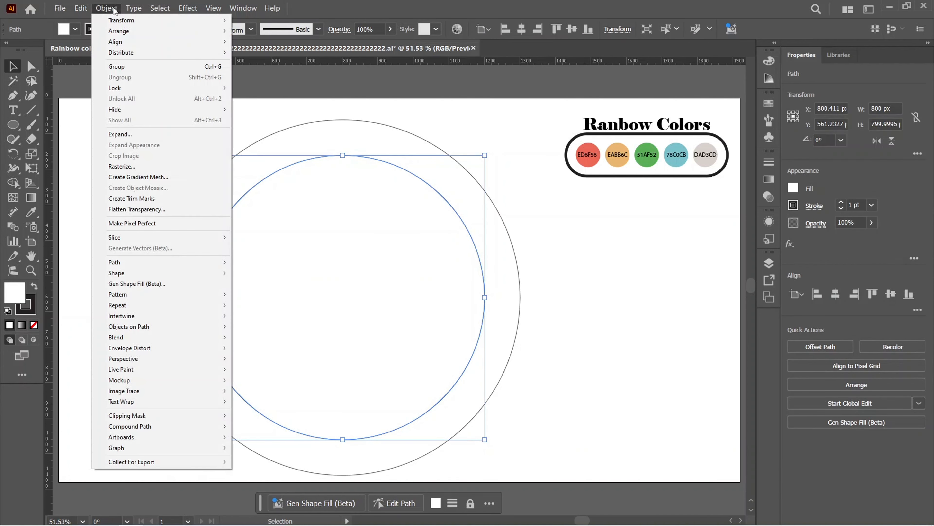
click(257, 293)
key(Return)
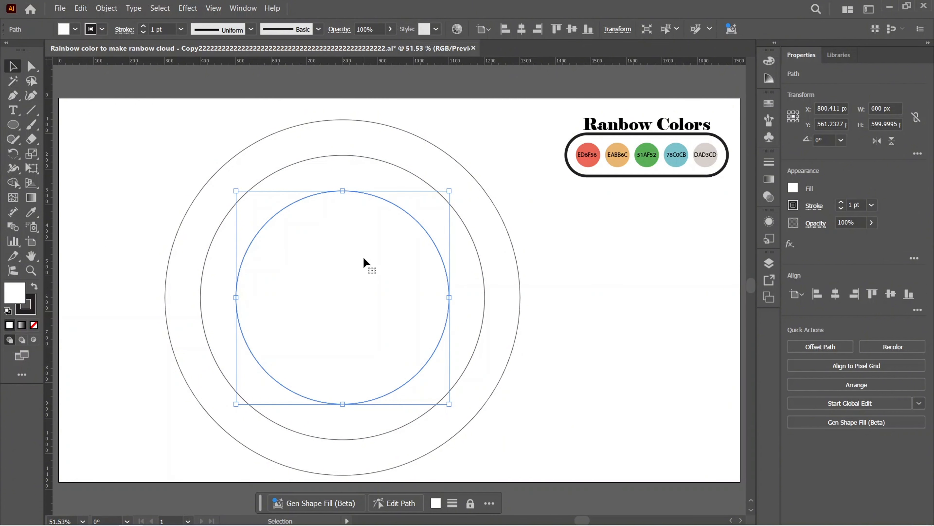
Offset the innermost circle's path inward twice more by the same distance, completing five concentric circles
click(115, 9)
mouse_move(127, 263)
click(276, 297)
key(Return)
click(110, 9)
click(276, 298)
key(Return)
click(552, 229)
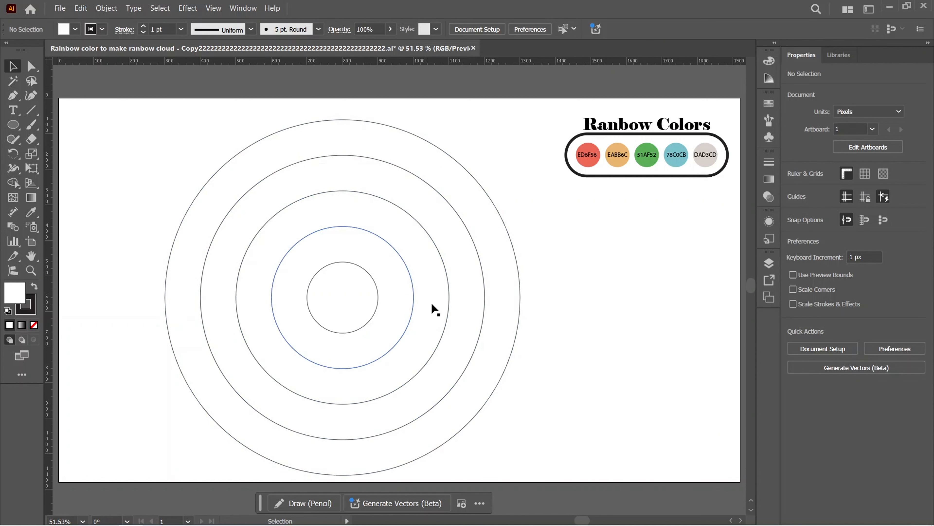
Draw a straight horizontal line about 1292 px long across all the circles near their center with the Pen tool
key(p)
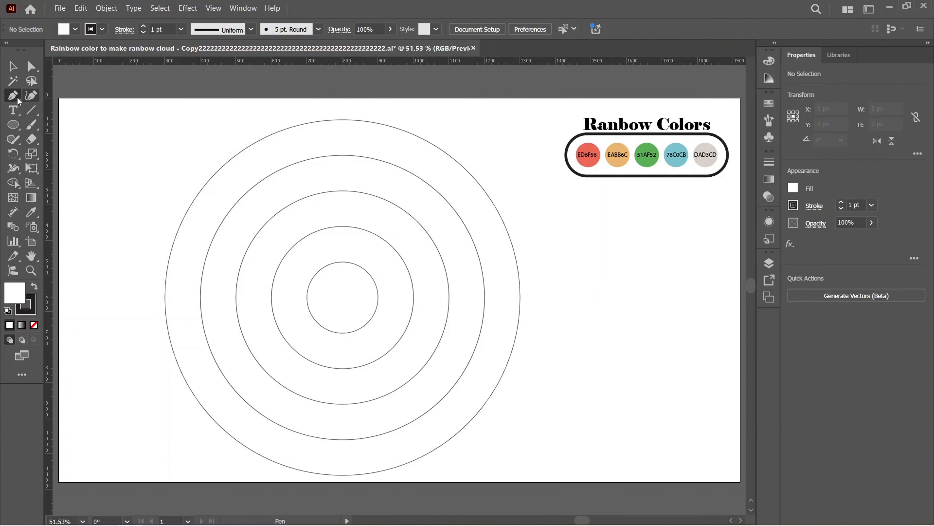
right_click(17, 99)
click(42, 96)
key(p)
click(576, 290)
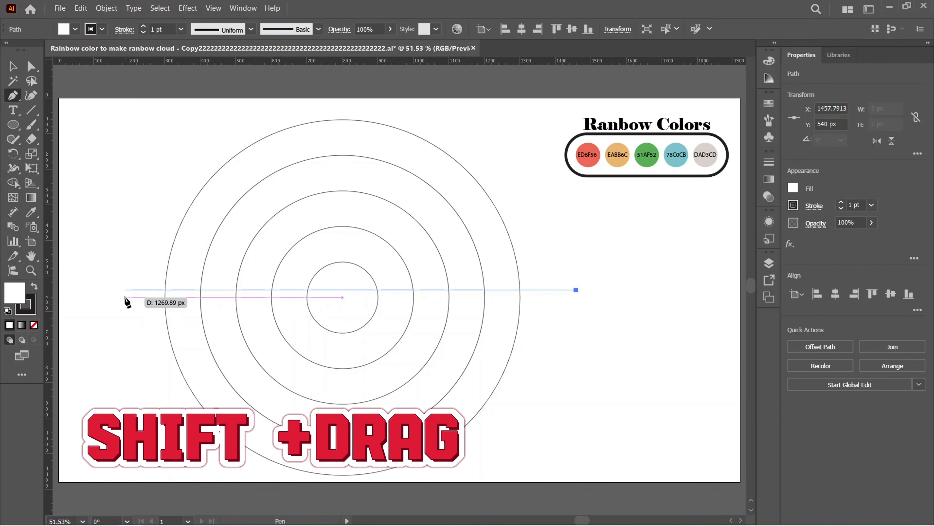
shift+click(117, 296)
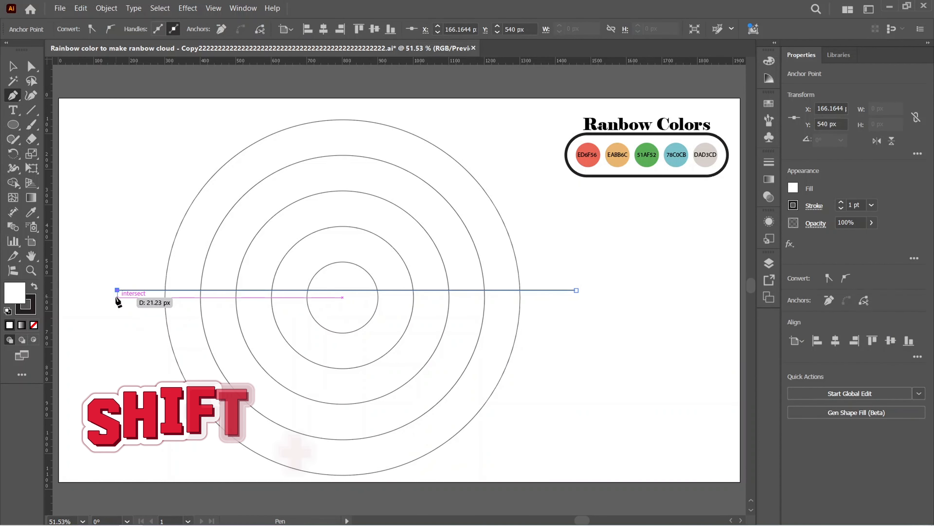
key(v)
Align all the circles and the line to each other on their horizontal and vertical centers
drag(119, 166, 484, 368)
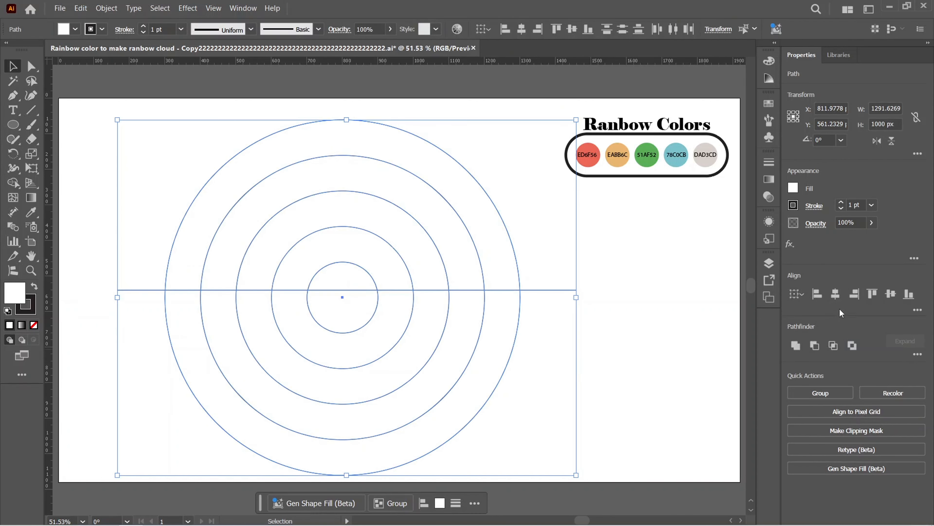
click(836, 295)
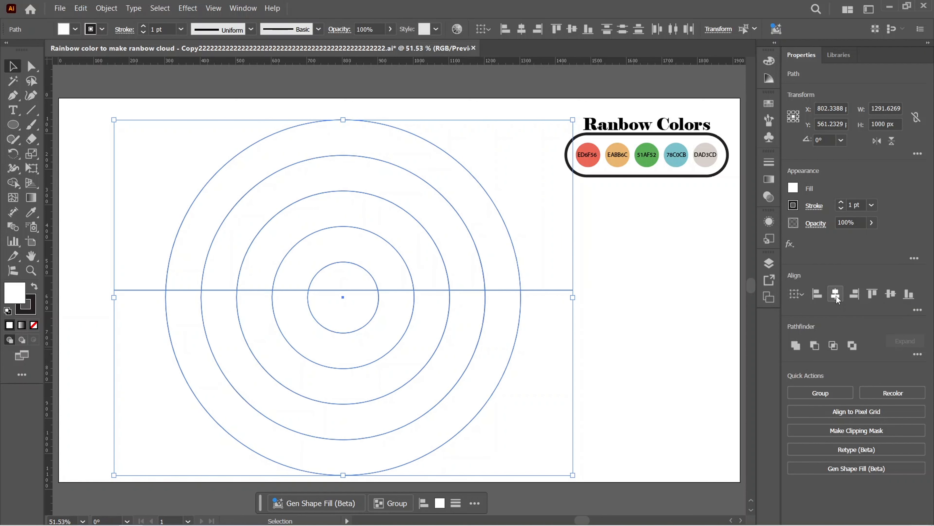
click(891, 294)
click(619, 287)
Select the circles and line, and use the Shape Builder to turn the upper half's bands into separate shapes
drag(123, 144, 525, 377)
click(13, 182)
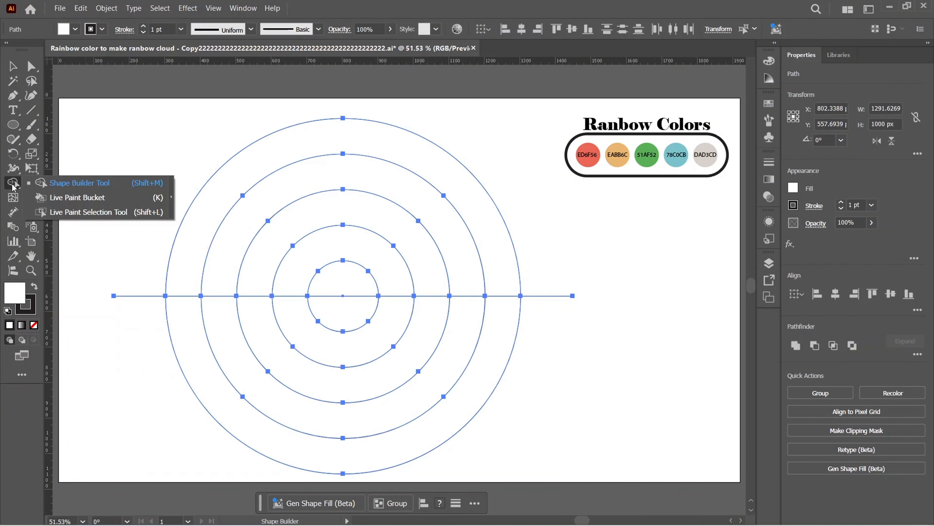
drag(12, 187, 65, 187)
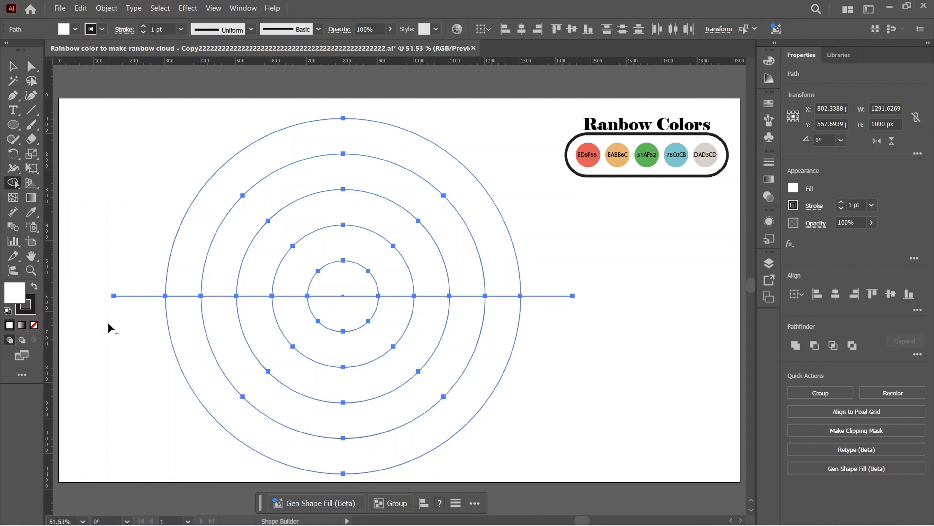
click(220, 196)
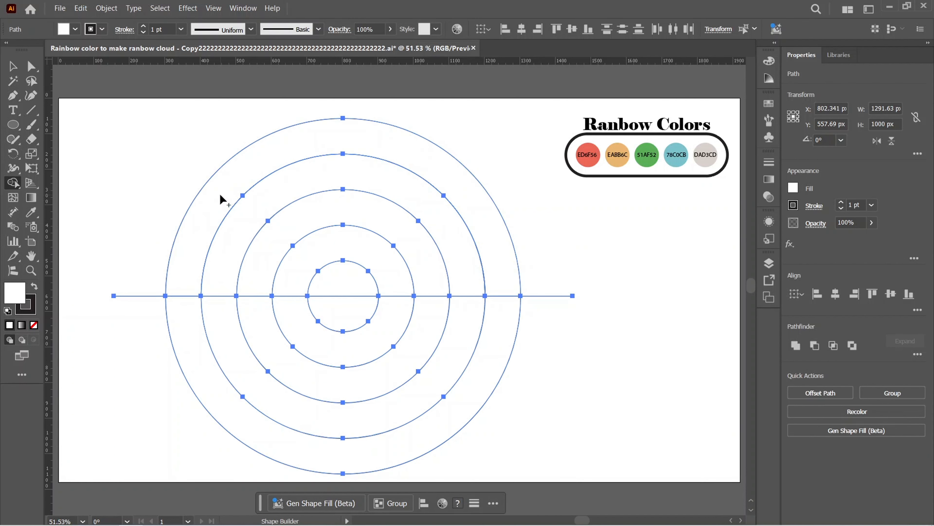
click(246, 214)
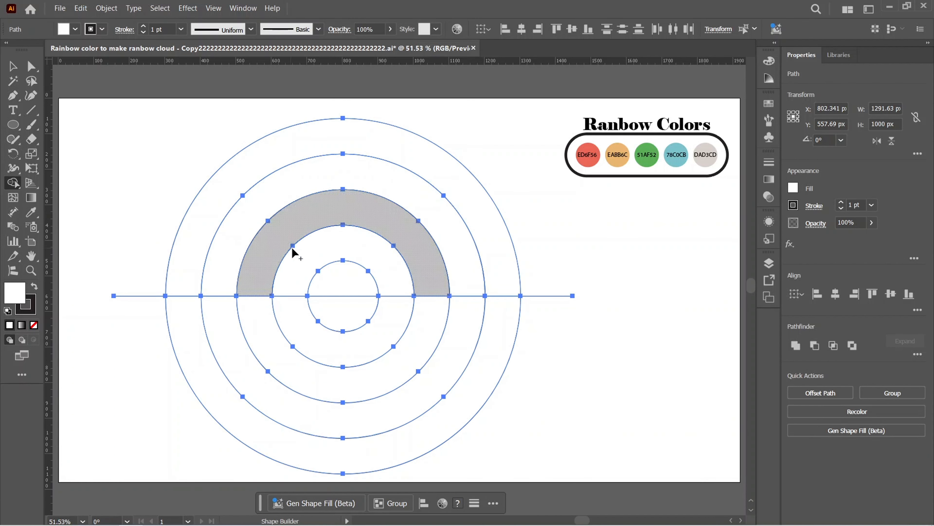
click(304, 251)
click(336, 279)
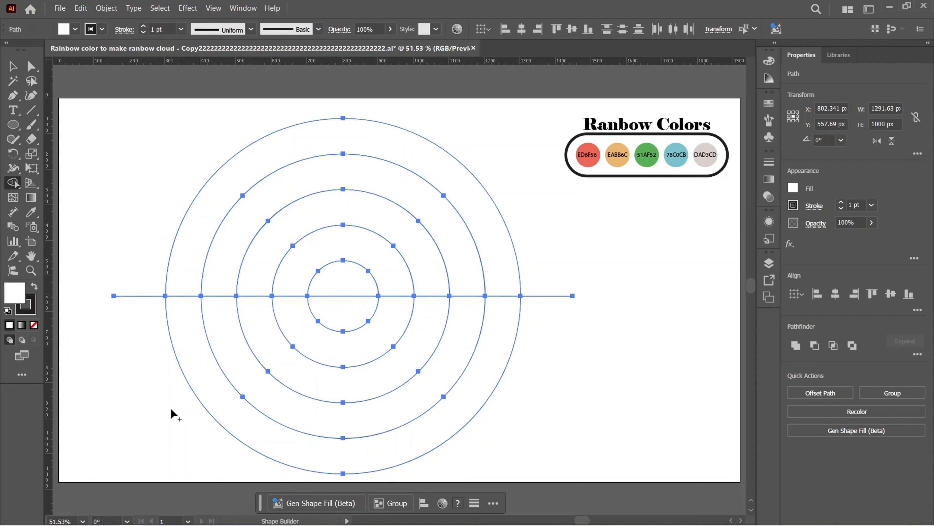
Remove the lower half of the circles and the protruding line ends with the Shape Builder
mouse_move(171, 408)
mouse_down()
mouse_move(303, 373)
mouse_move(338, 326)
mouse_up()
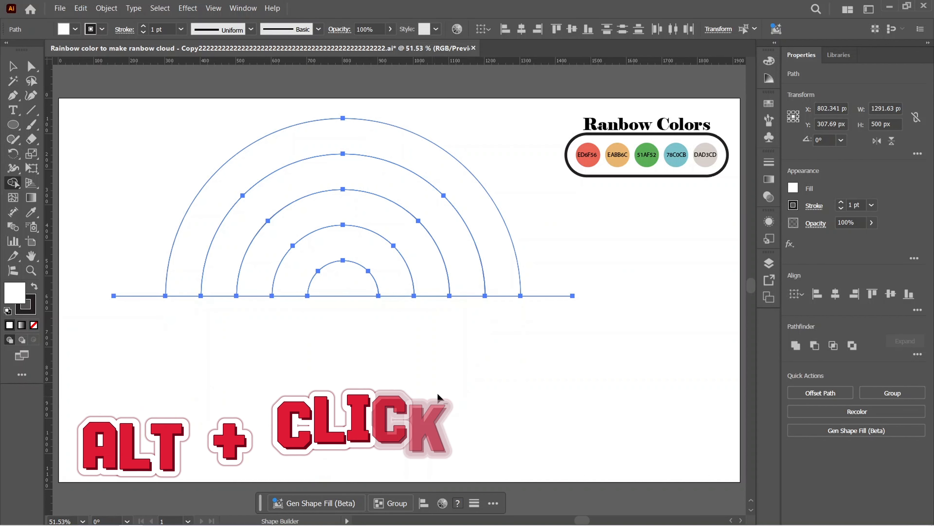
mouse_move(563, 335)
mouse_down()
mouse_move(578, 266)
mouse_move(552, 328)
mouse_up()
alt+click(138, 295)
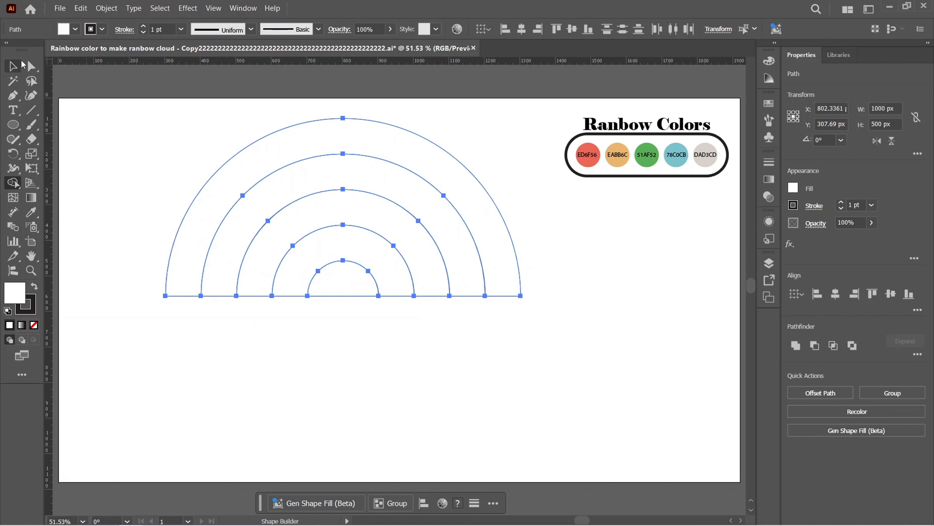
Select the arches one after another to check that each band is a separate shape
key(v)
click(139, 136)
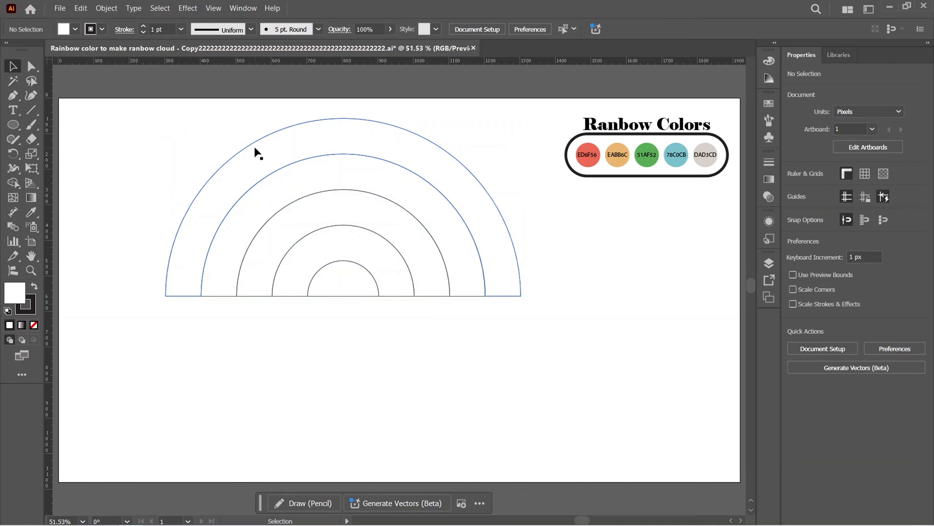
click(338, 122)
click(337, 170)
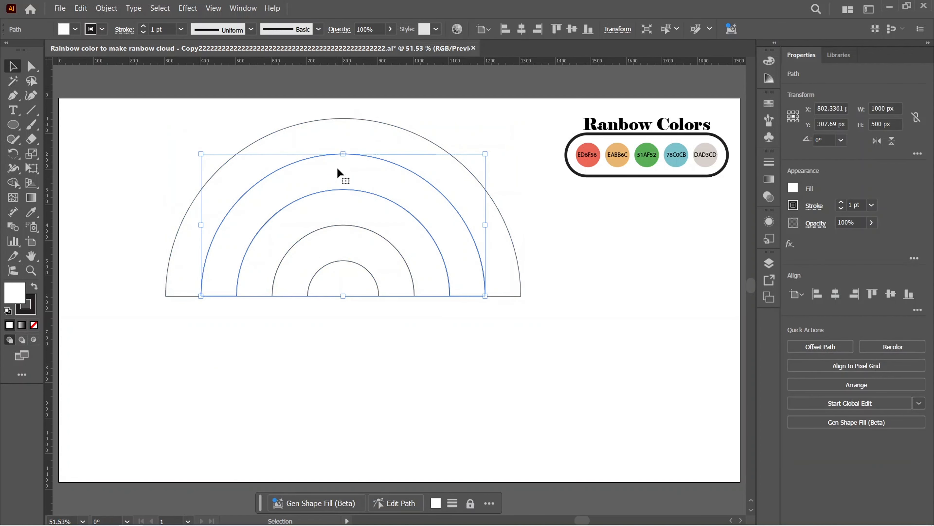
click(336, 206)
click(339, 248)
click(533, 255)
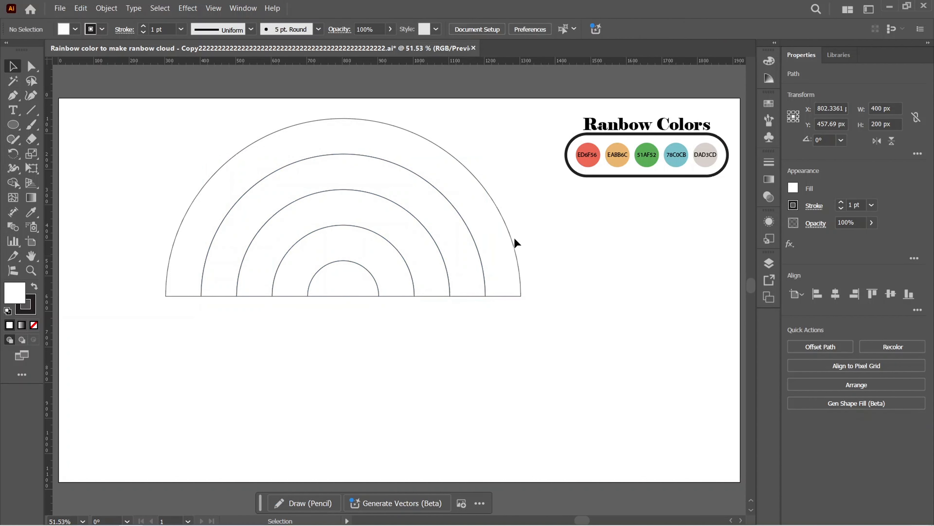
Fill the outermost arch with the red palette swatch ED6F56 using the Eyedropper
click(479, 202)
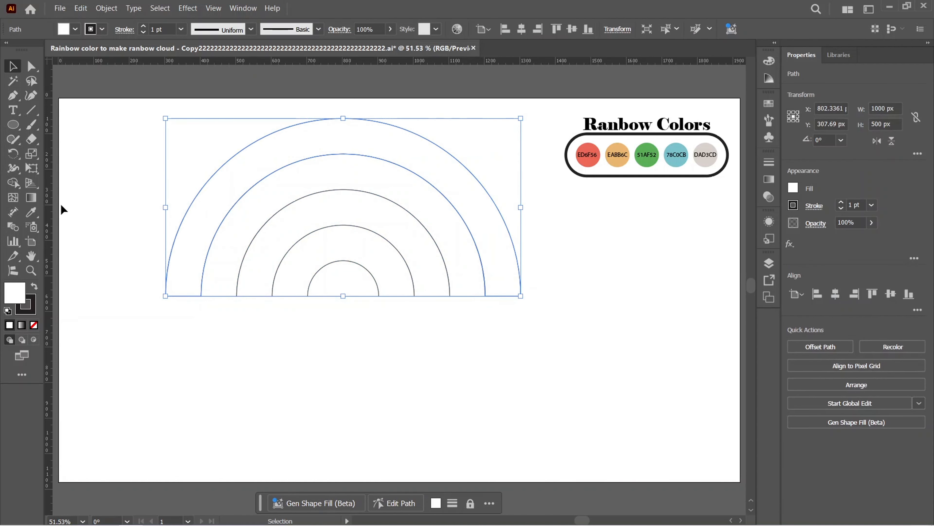
click(38, 215)
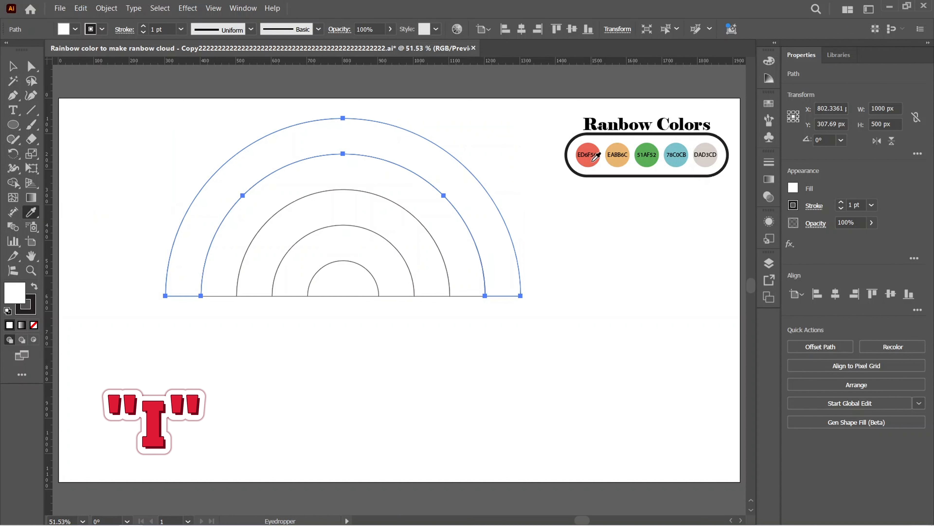
click(592, 159)
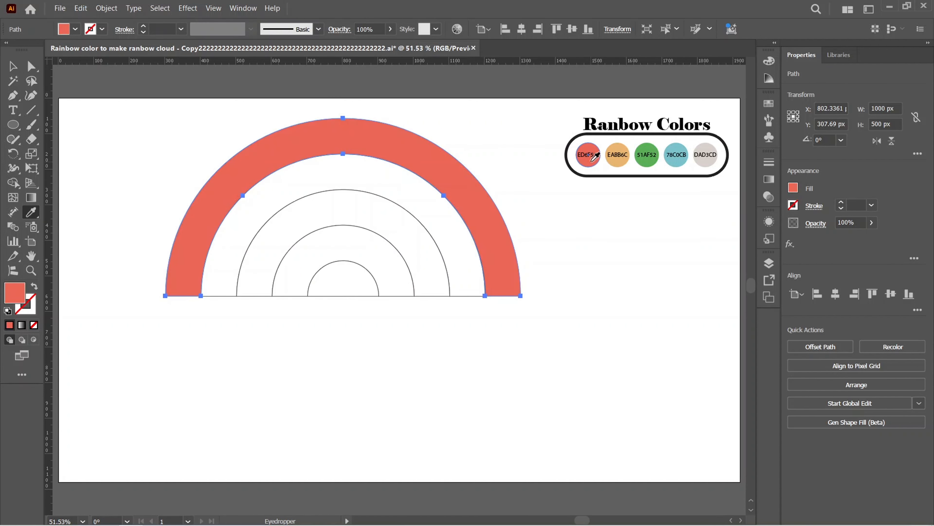
Color the next three arches inward with the palette swatches EABB6C, 51AF52 and 78C0CB using the Eyedropper
key(ctrl)
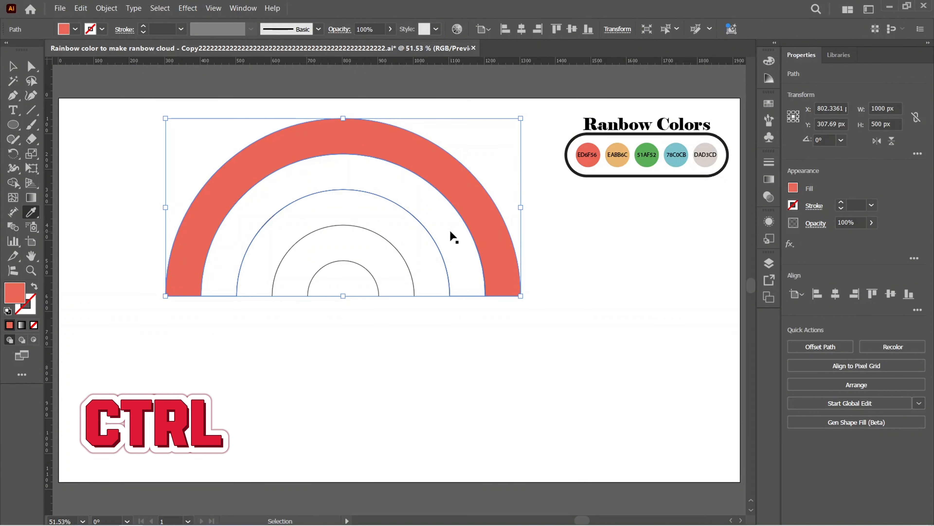
ctrl+click(453, 237)
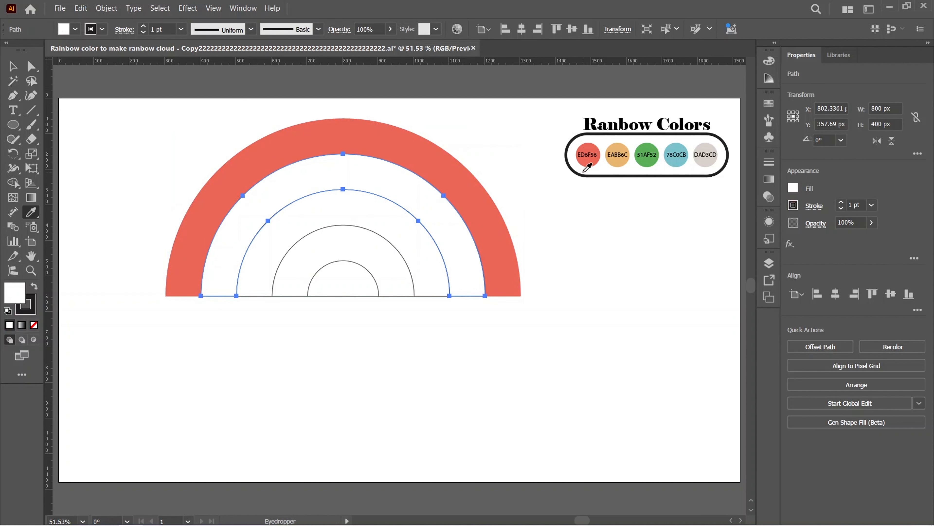
click(616, 155)
ctrl+click(421, 252)
click(647, 154)
ctrl+click(391, 265)
click(677, 155)
Delete the white half circle at the center of the rainbow, leaving only the four colored arches
click(13, 67)
drag(356, 345, 331, 288)
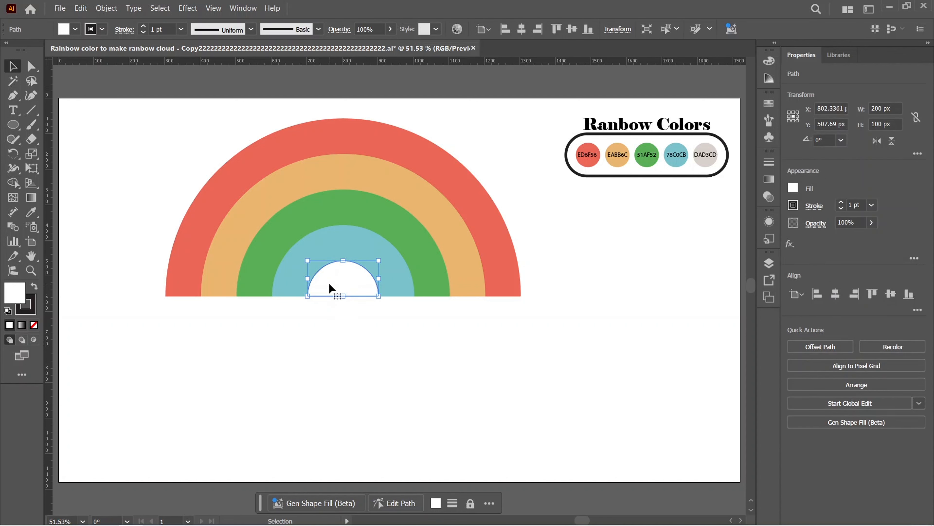
click(343, 318)
drag(526, 362, 366, 268)
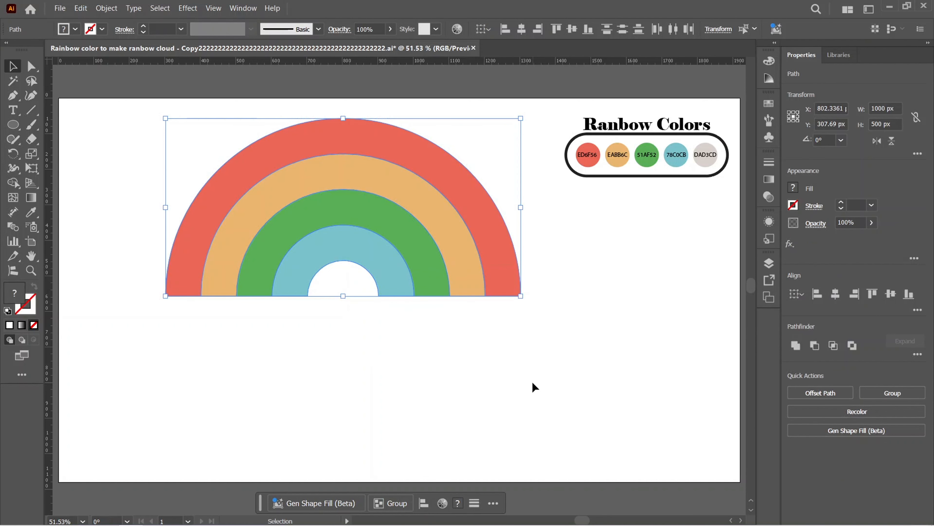
click(496, 323)
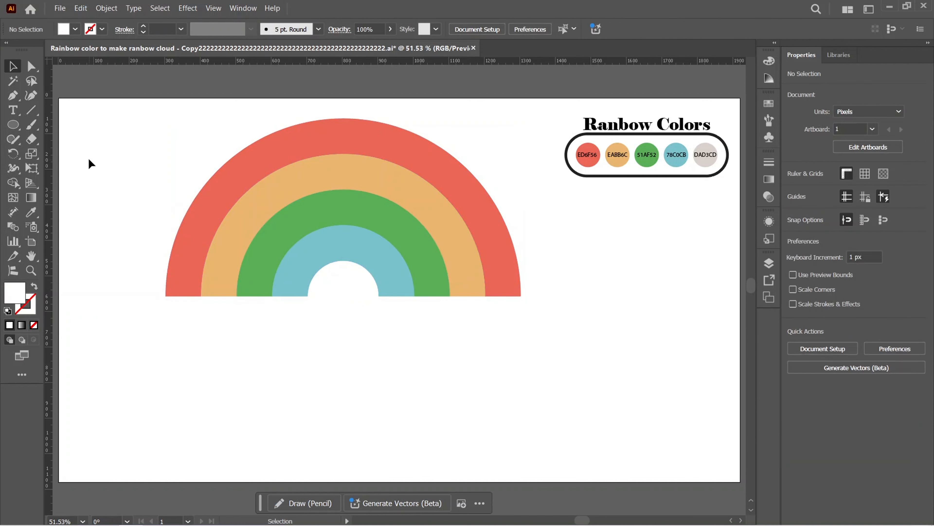
Draw a 250 by 250 px circle with the Ellipse tool below the rainbow
click(10, 125)
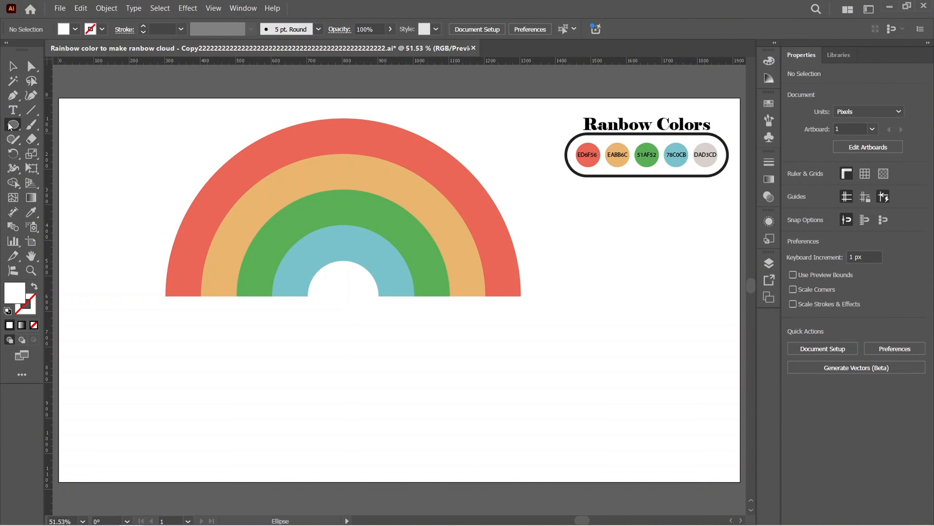
click(377, 333)
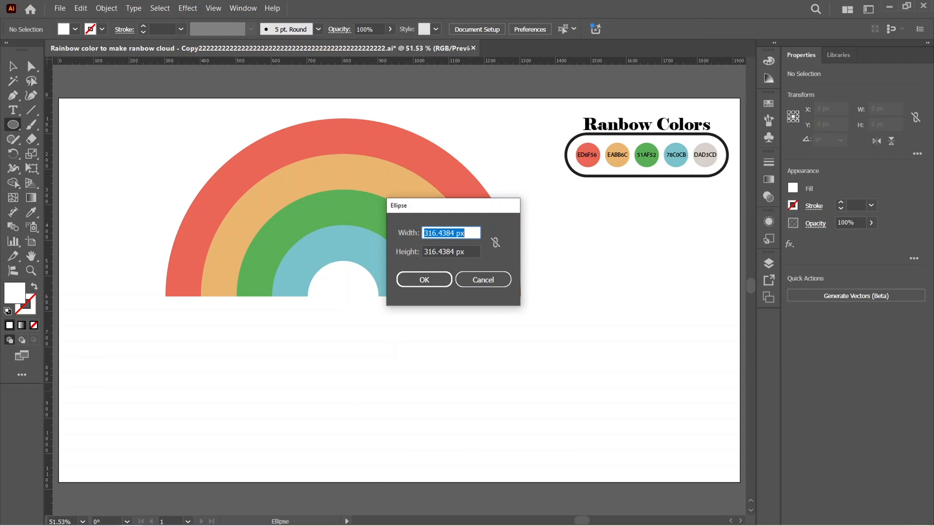
text(250)
key(Tab)
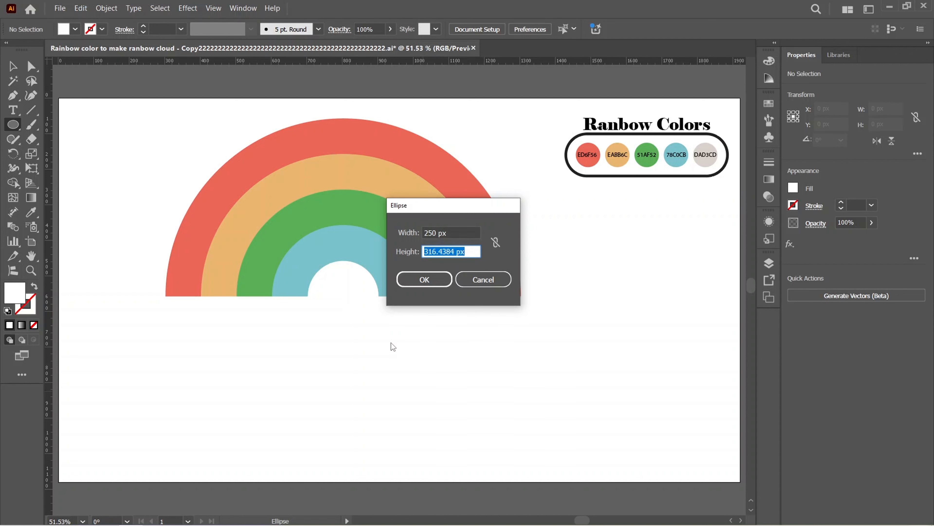
text(25)
key(Return)
Move the circle up to the rainbow's right end and fill it with the palette swatch DAD3CD using the Eyedropper
key(v)
drag(422, 384, 487, 323)
key(i)
click(705, 153)
Duplicate the circle three times and arrange the four overlapping circles into a cloud at the rainbow's right end
key(v)
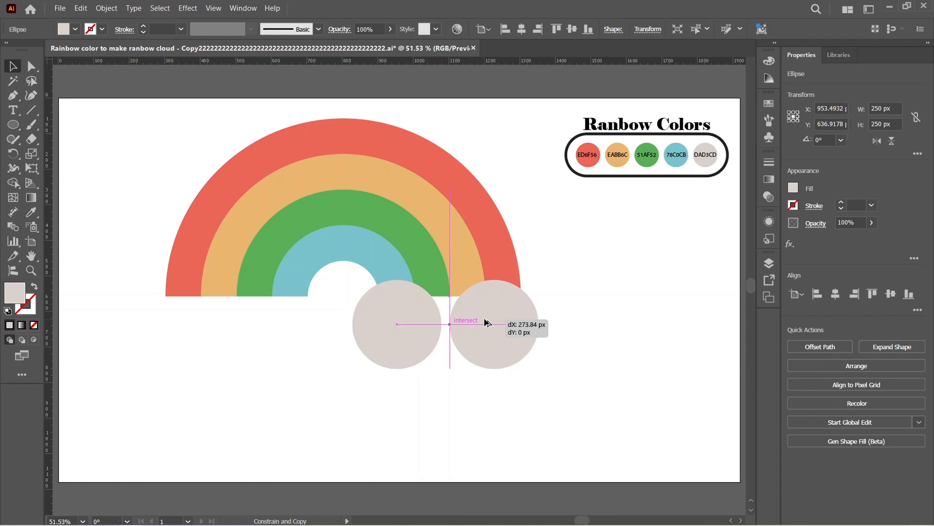
drag(487, 322, 487, 323)
drag(421, 323, 426, 323)
drag(494, 325, 453, 353)
drag(444, 271, 444, 278)
drag(513, 323, 522, 323)
drag(386, 324, 382, 323)
Unite the four overlapping circles into a single cloud shape
drag(585, 430, 376, 315)
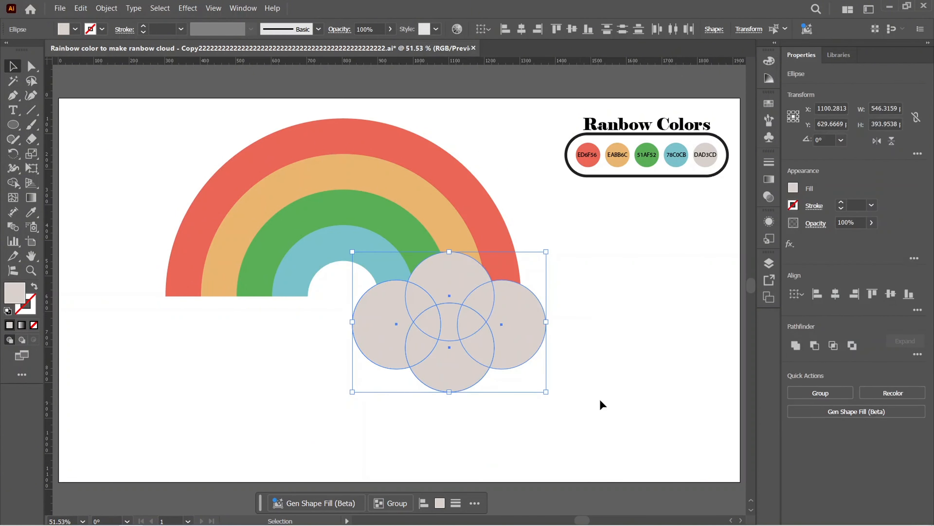
click(796, 345)
click(634, 327)
Place a copy of the cloud level with the original at the rainbow's left end
drag(492, 335, 284, 344)
drag(612, 428, 162, 299)
click(606, 338)
Group the four rainbow arches and both clouds into one object
key(a)
key(ctrl+a)
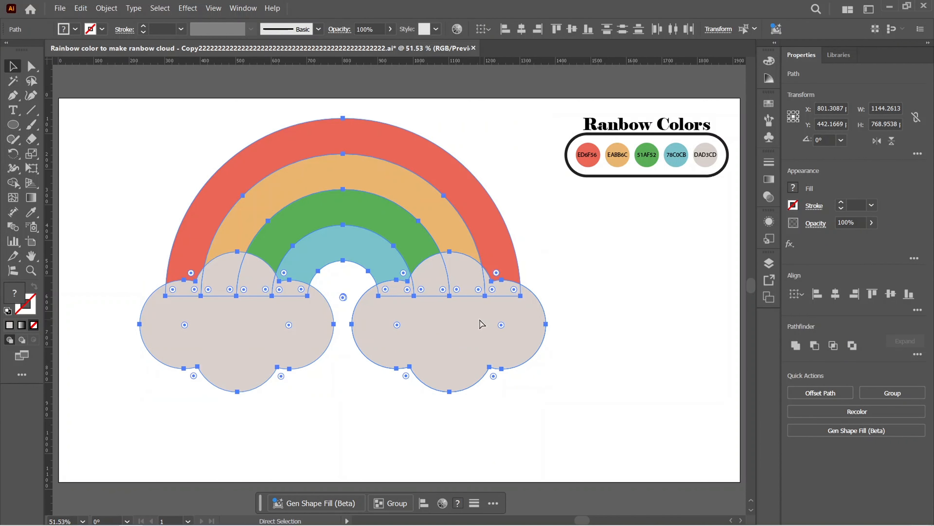
key(ctrl+g)
key(v)
drag(515, 413, 305, 308)
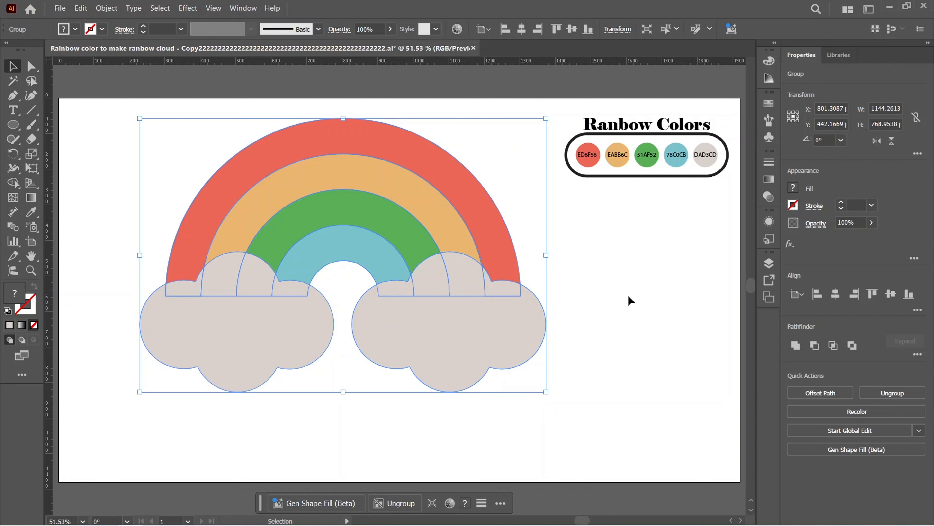
click(561, 372)
drag(522, 395, 371, 269)
Apply the 3D Inflate effect to the rainbow and cloud group, adjust its depth and use the Default base material
click(188, 8)
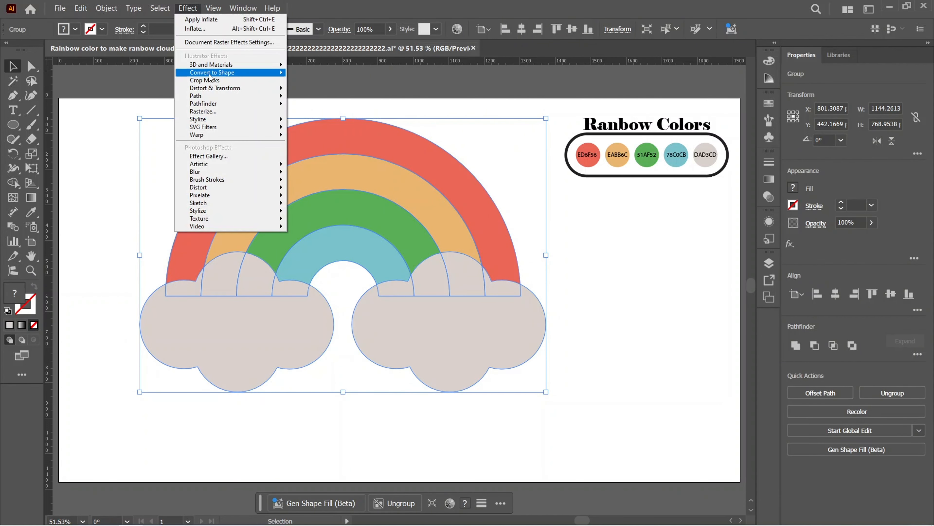
mouse_move(220, 65)
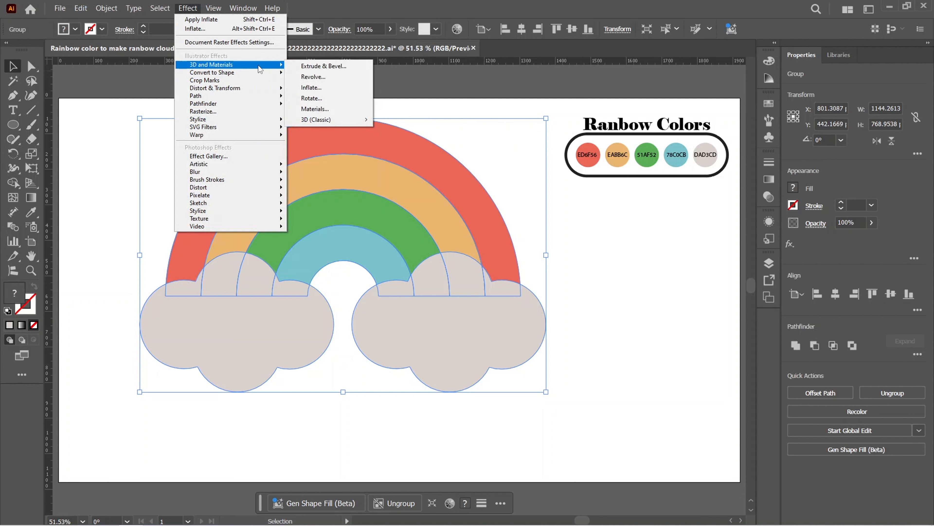
click(322, 90)
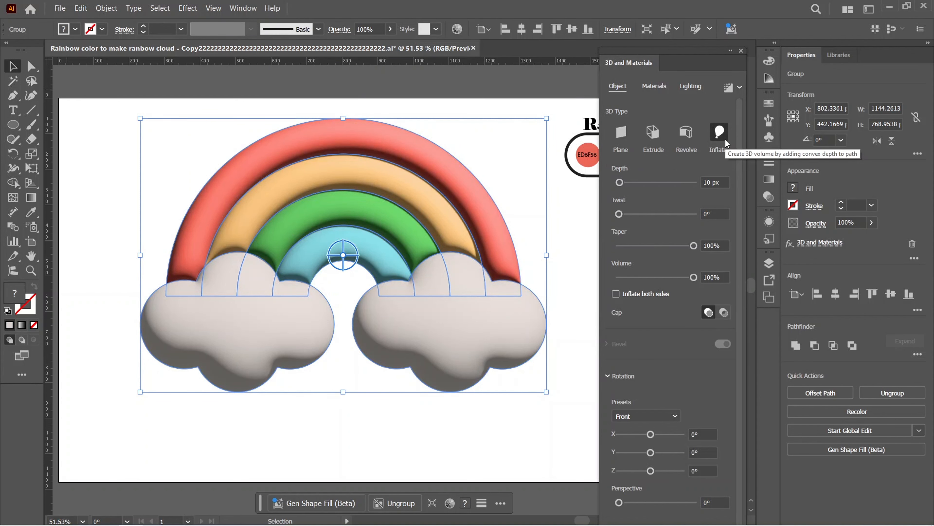
drag(622, 186, 625, 186)
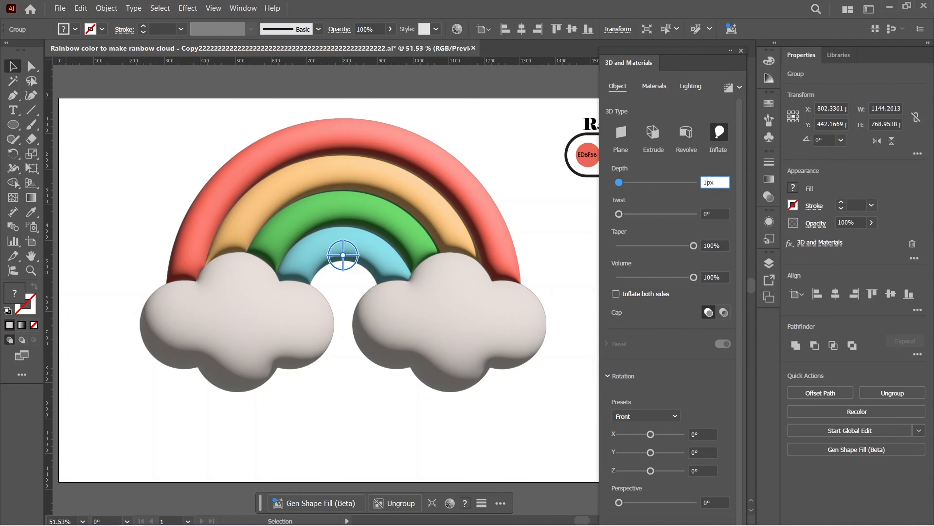
click(651, 87)
scroll(668, 155, up, 5)
click(607, 154)
click(607, 154)
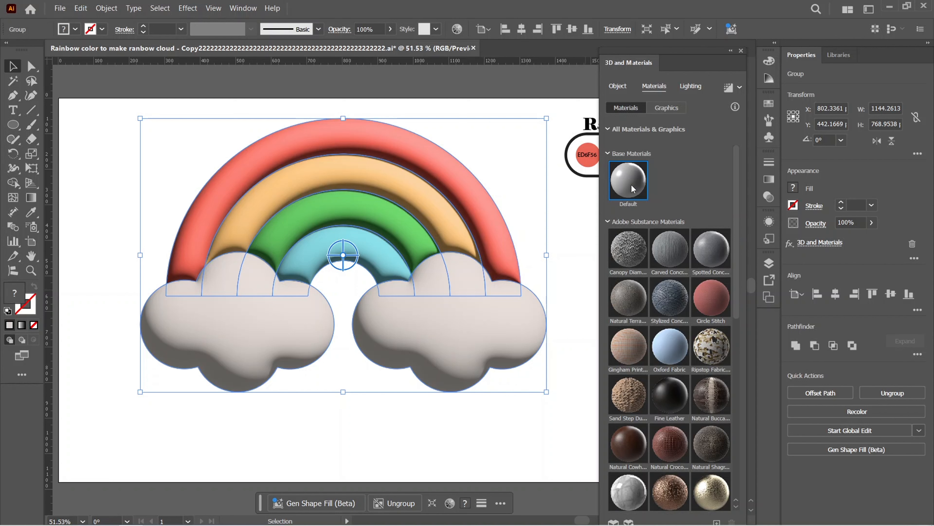
Use the Standard lighting preset and move its light to the center of the preview sphere
click(691, 86)
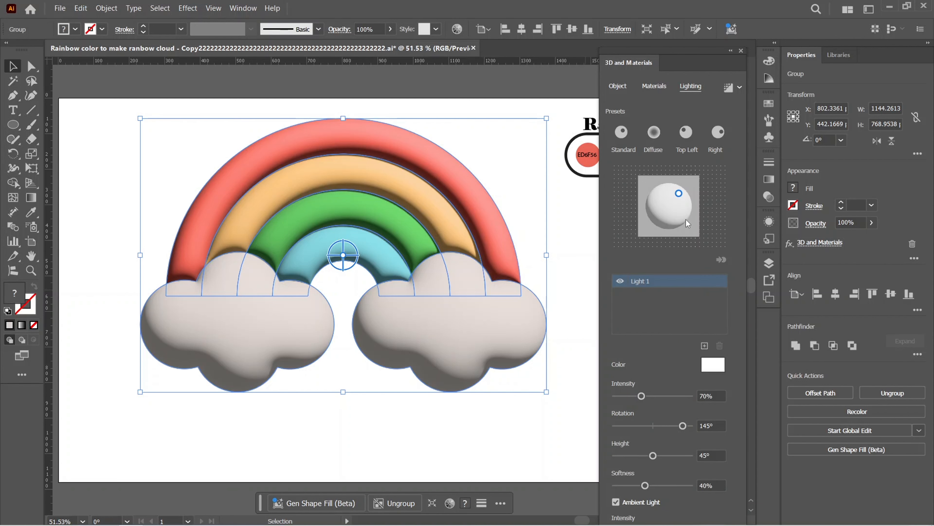
click(622, 133)
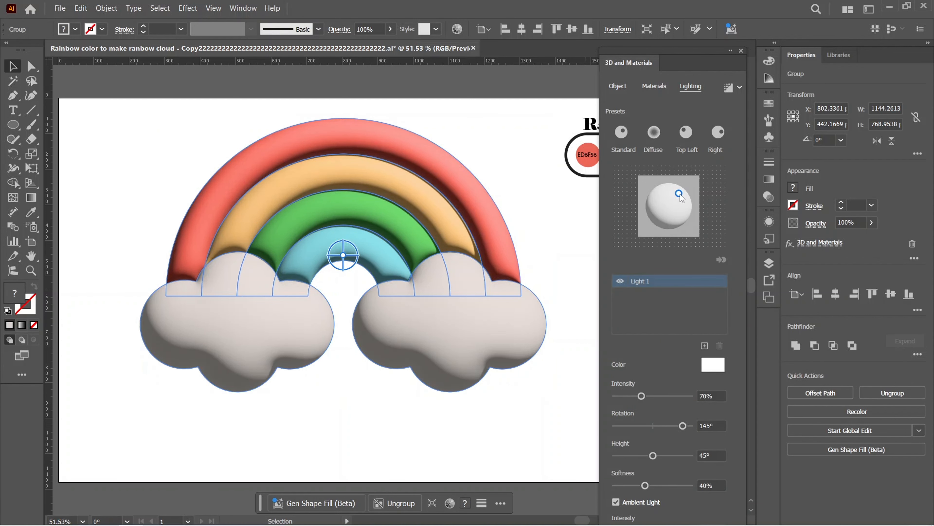
click(670, 206)
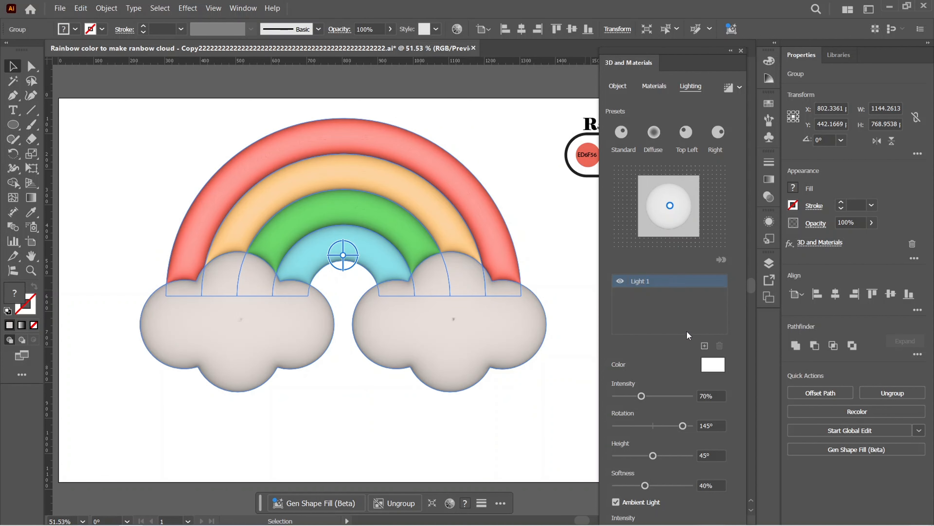
Change the light's color to the slightly yellowish white FFFFFA
click(715, 365)
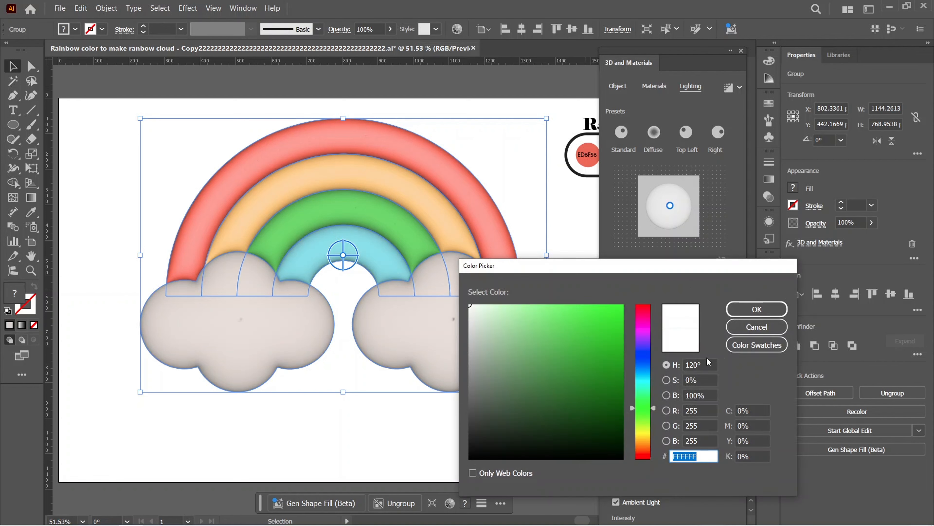
drag(652, 408, 652, 434)
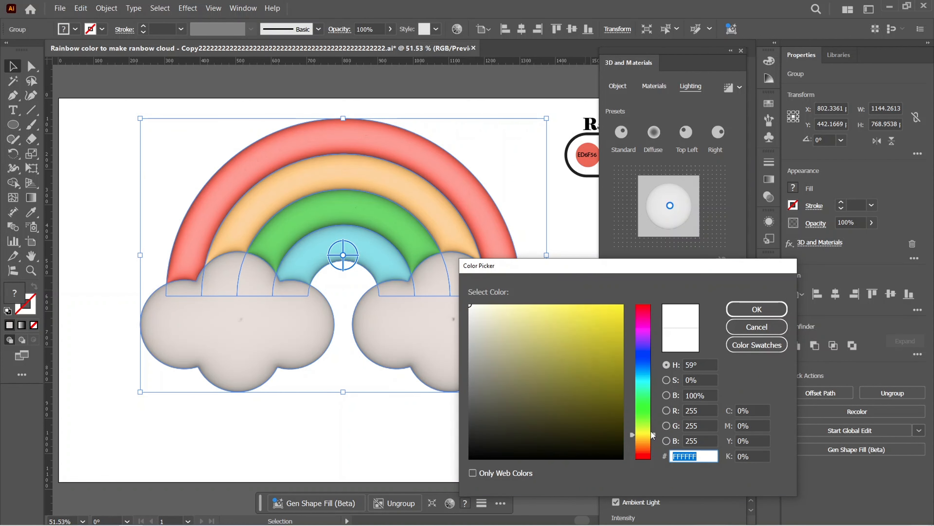
click(472, 307)
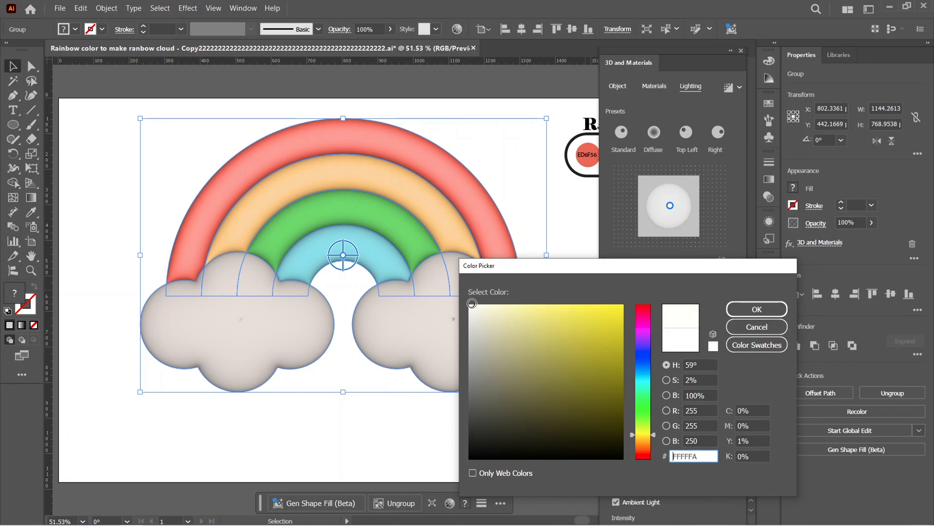
click(757, 309)
Set the Default material's roughness to 0.6 and its metallic value to 0.45
click(654, 86)
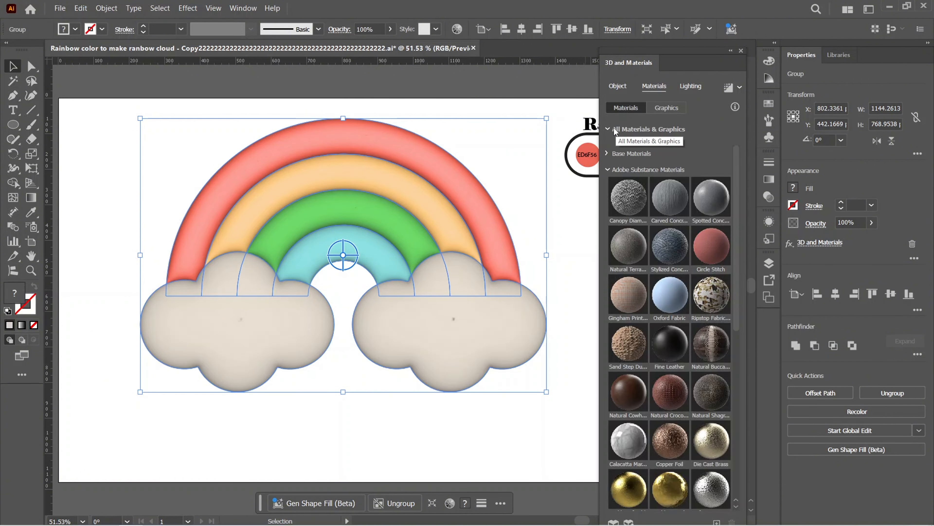
click(614, 130)
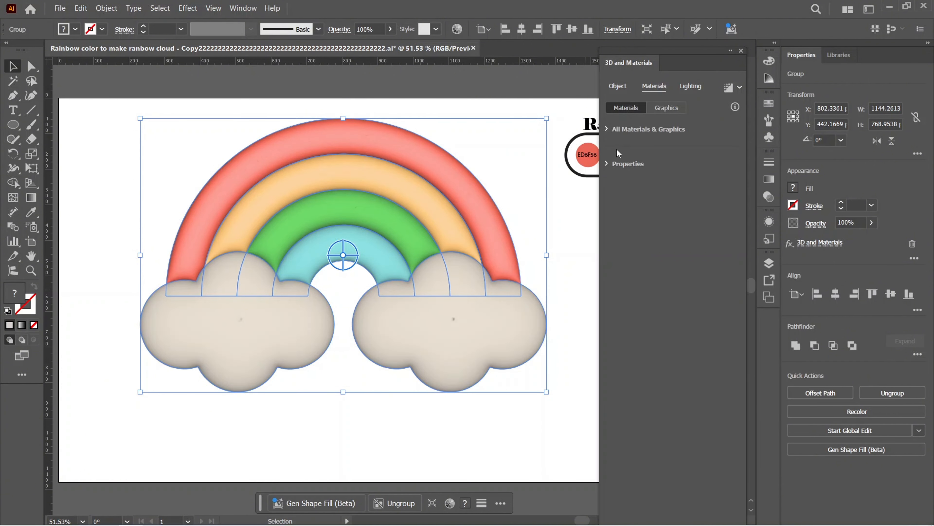
click(607, 163)
click(711, 297)
key(BackSpace)
text(60)
click(713, 329)
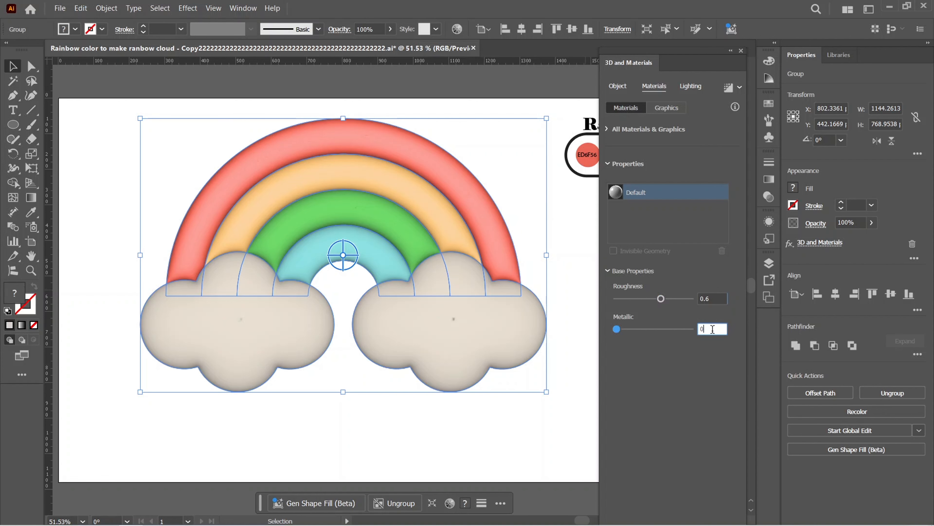
text(.45)
key(Return)
Set the light's intensity to 95% and keep the 3D group selected
click(694, 86)
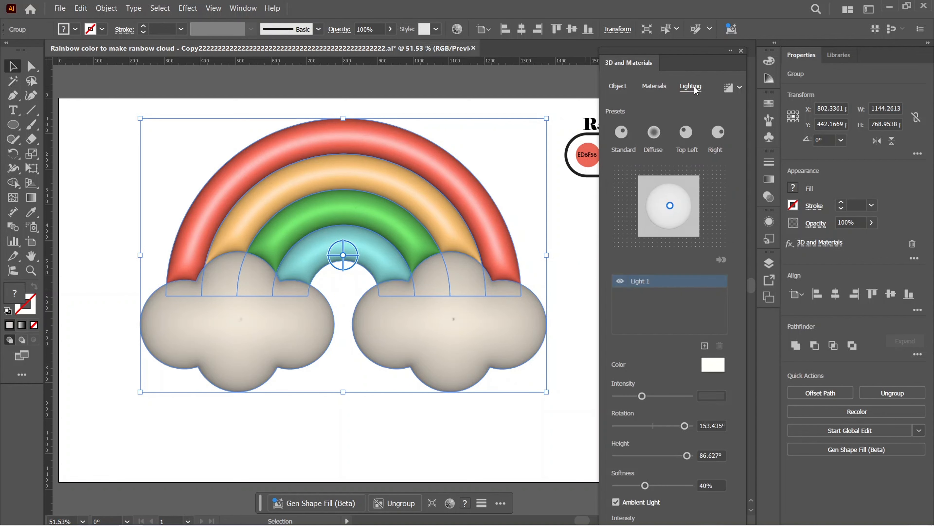
click(705, 395)
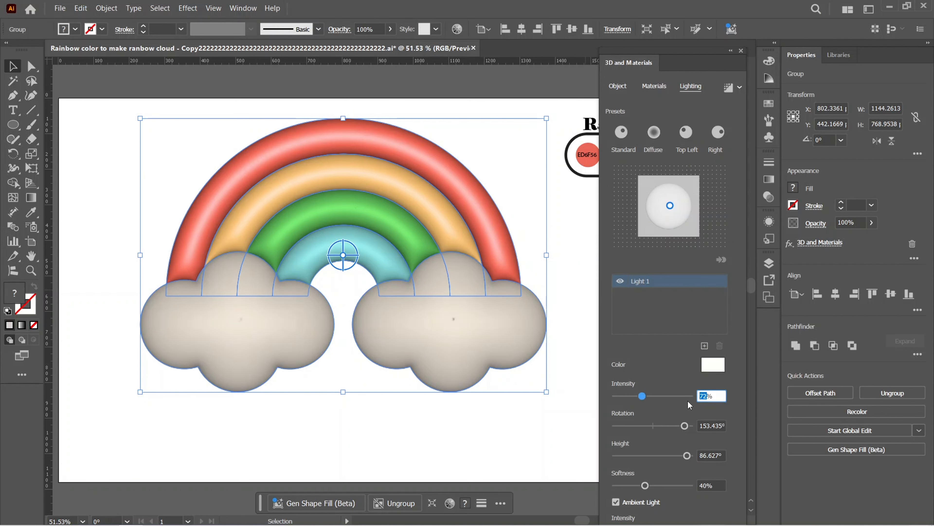
text(95)
key(Return)
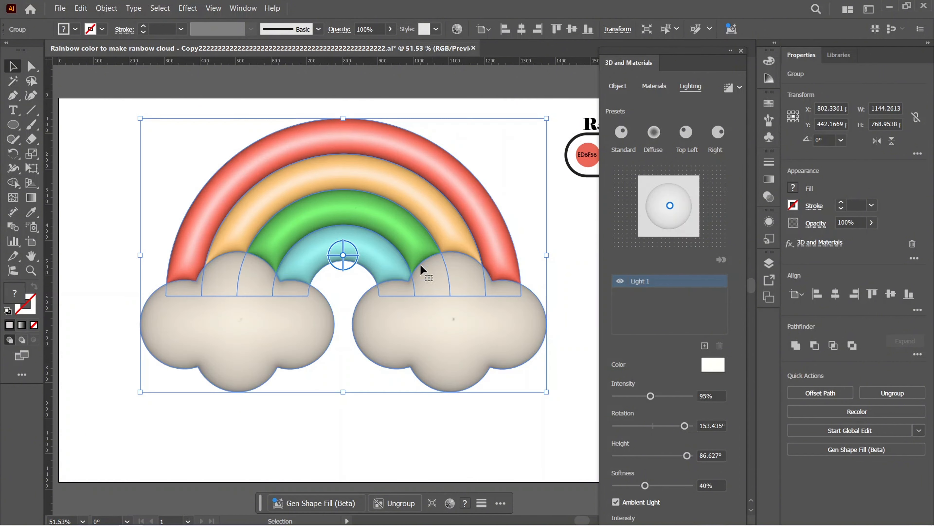
click(563, 225)
click(490, 239)
Render the 3D group with ray tracing at High quality and inspect the result up close
click(731, 90)
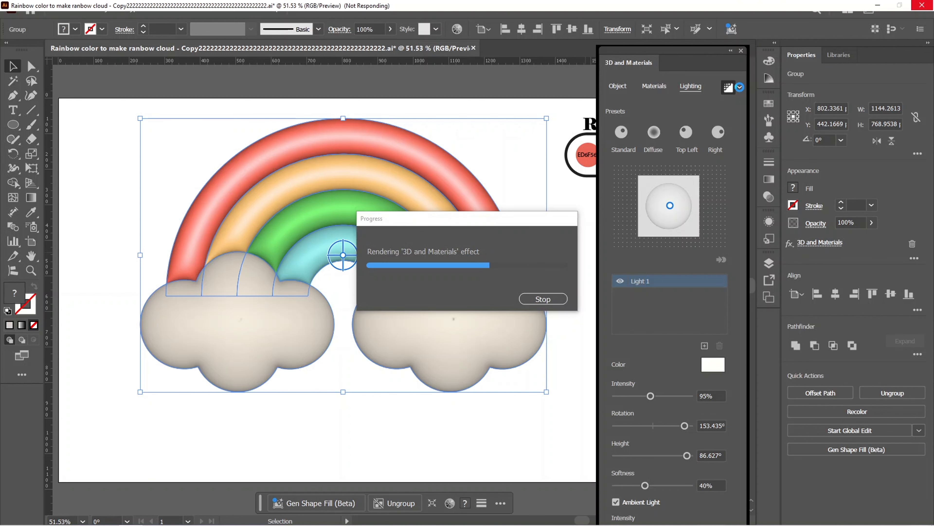
click(740, 88)
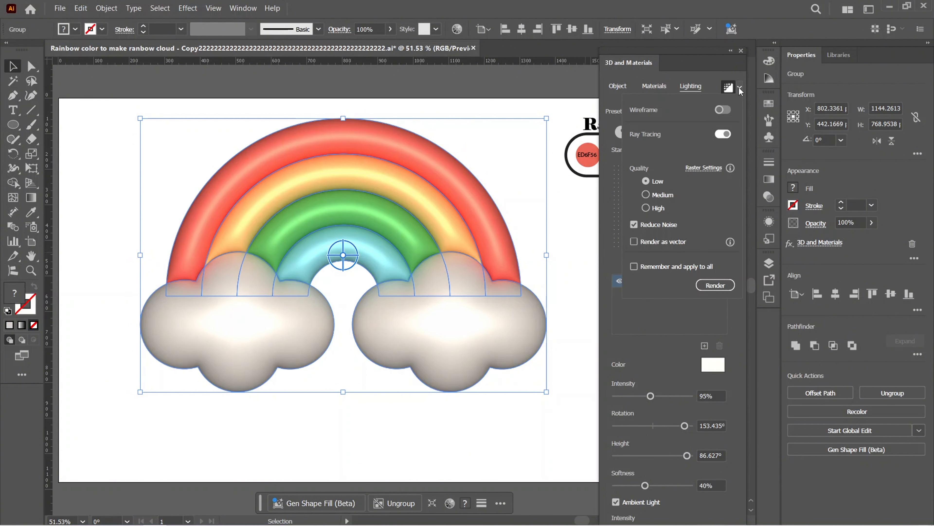
click(656, 209)
click(715, 285)
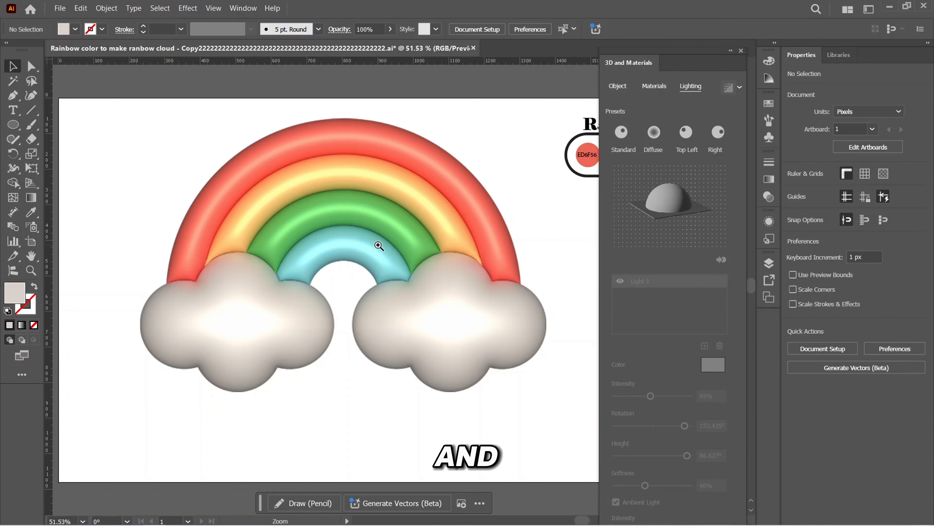
drag(378, 245, 414, 303)
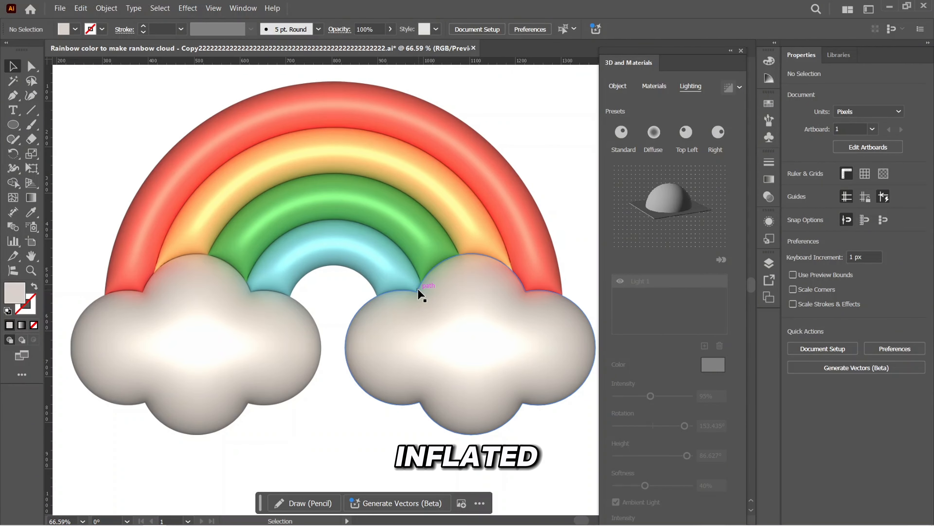
key(ctrl+0)
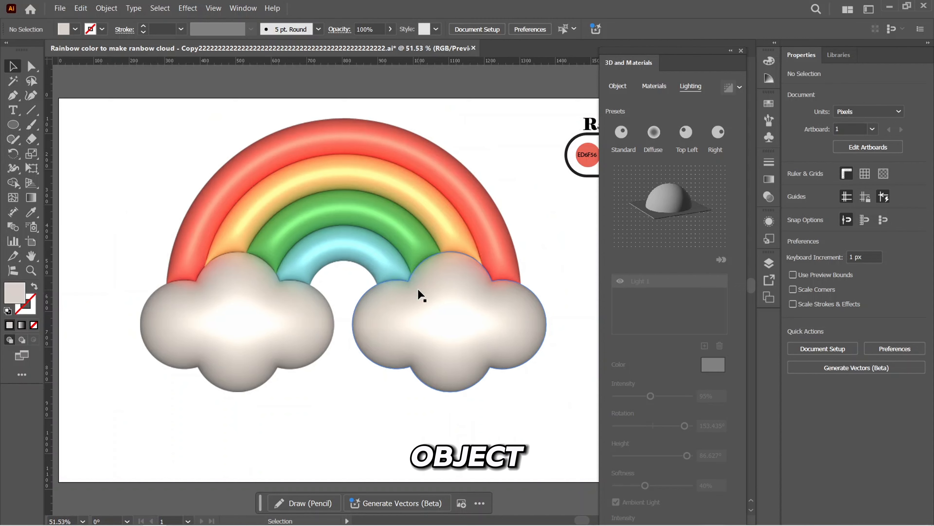